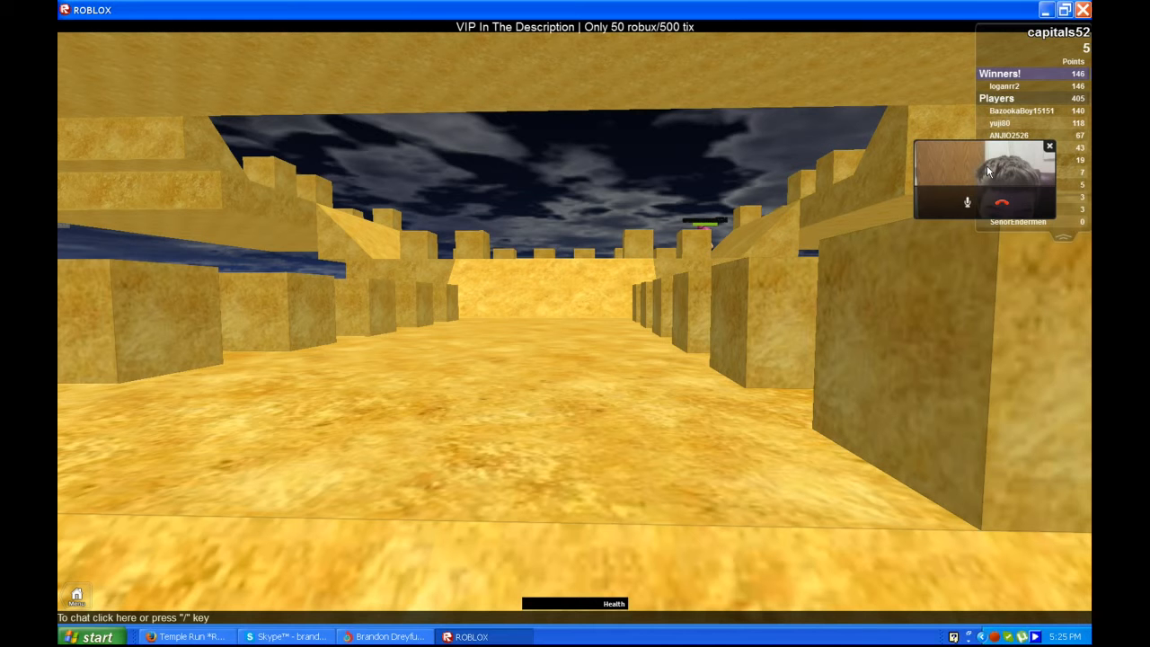
Step: Exit the Roblox game client with Alt+F4, leaving the Temple Run page in Firefox
left_click_drag(987, 164, 1014, 67)
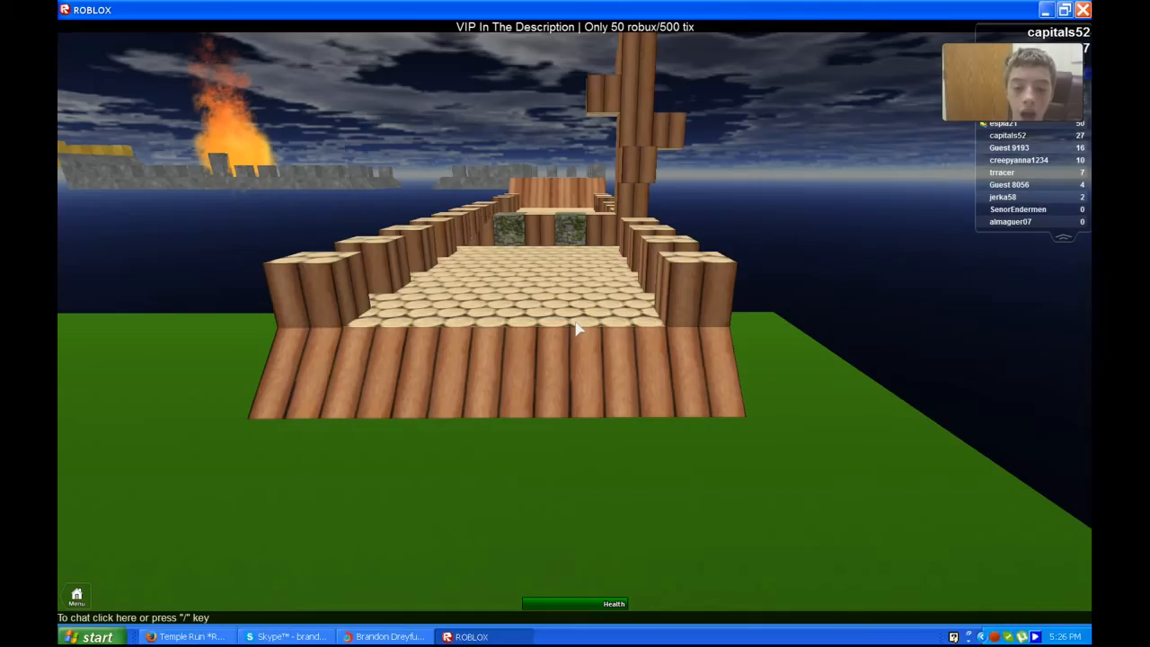
key("alt+F4")
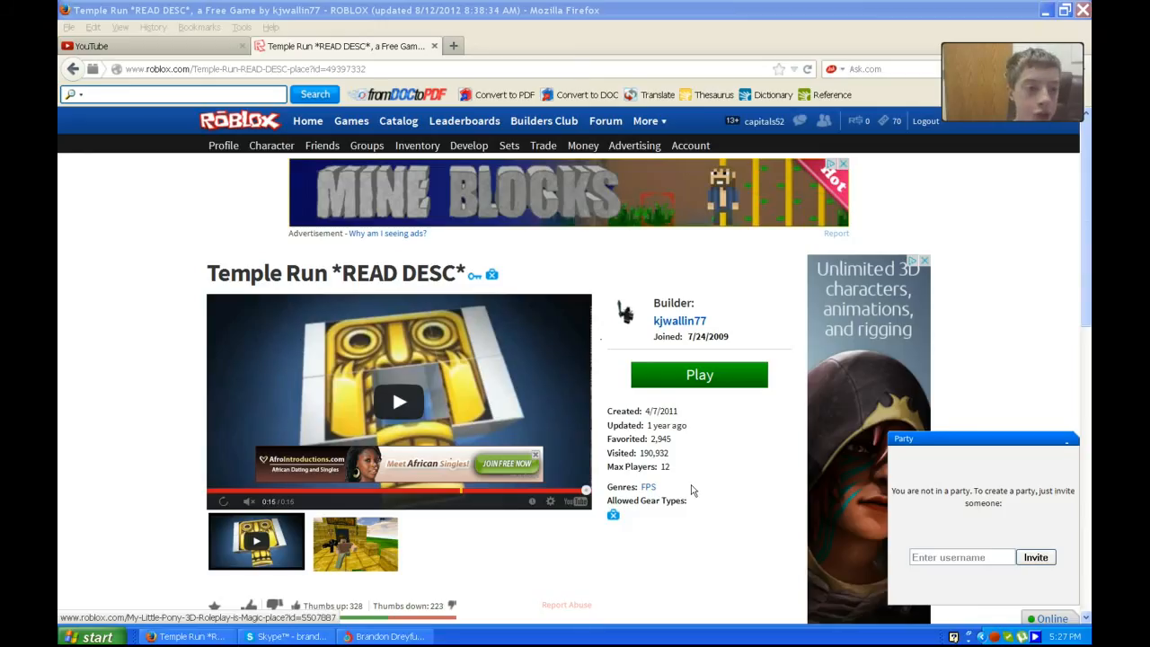
Step: Bring the Chrome window with your YouTube channel page to the front
left_click(413, 638)
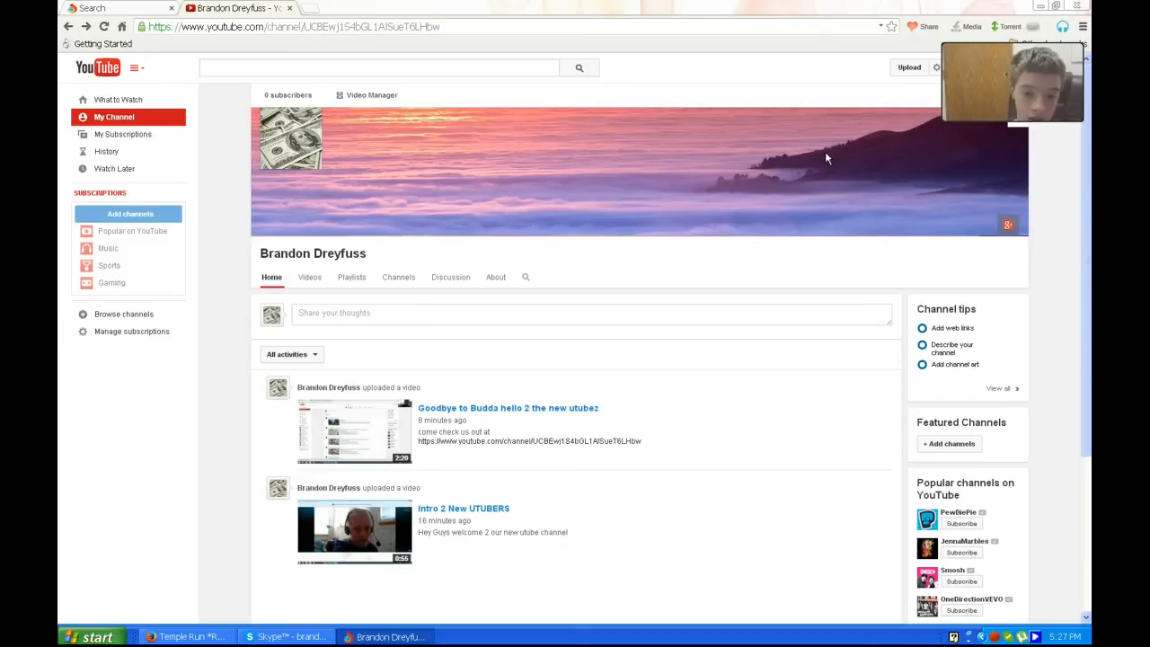
left_click(1016, 119)
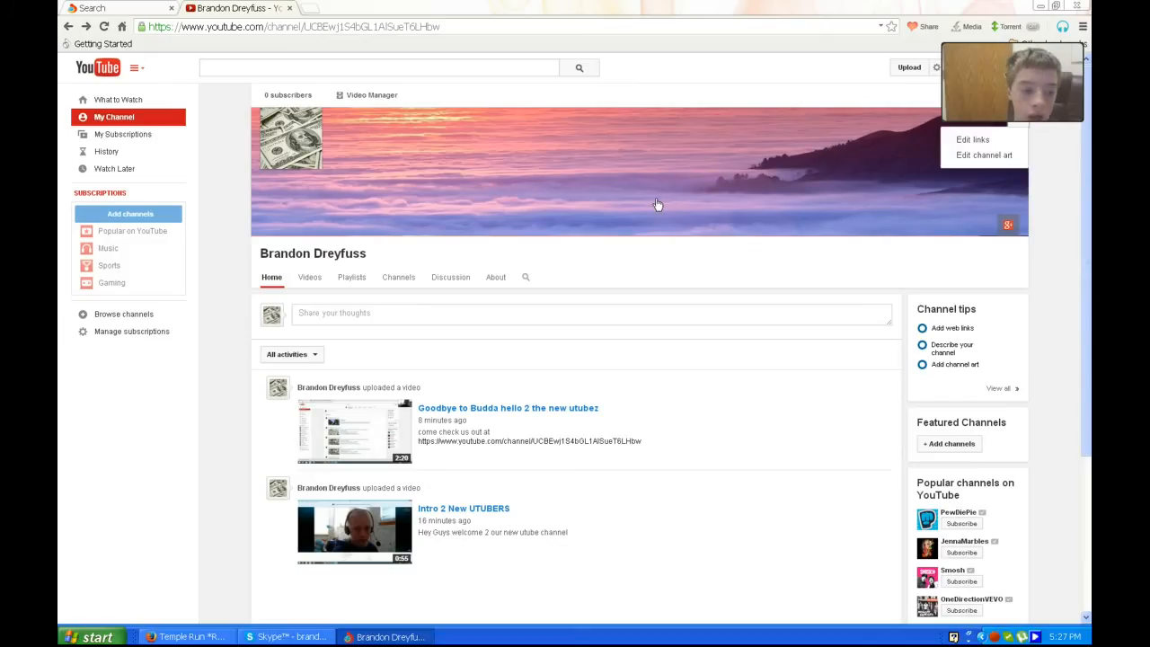
left_click(964, 158)
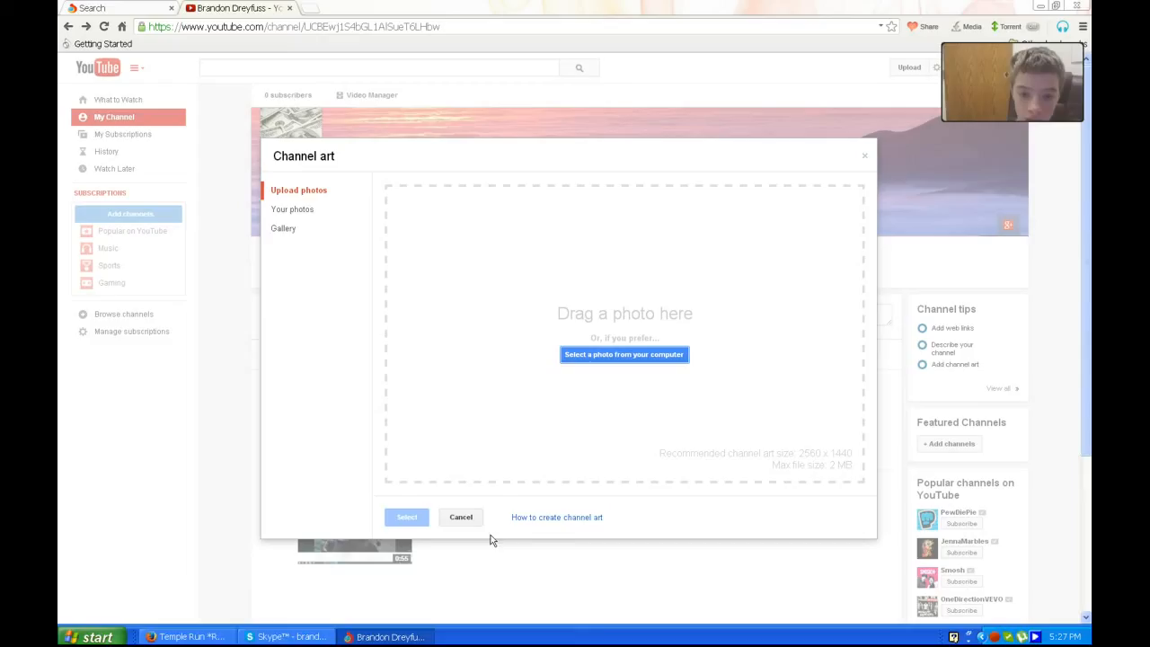
left_click(461, 517)
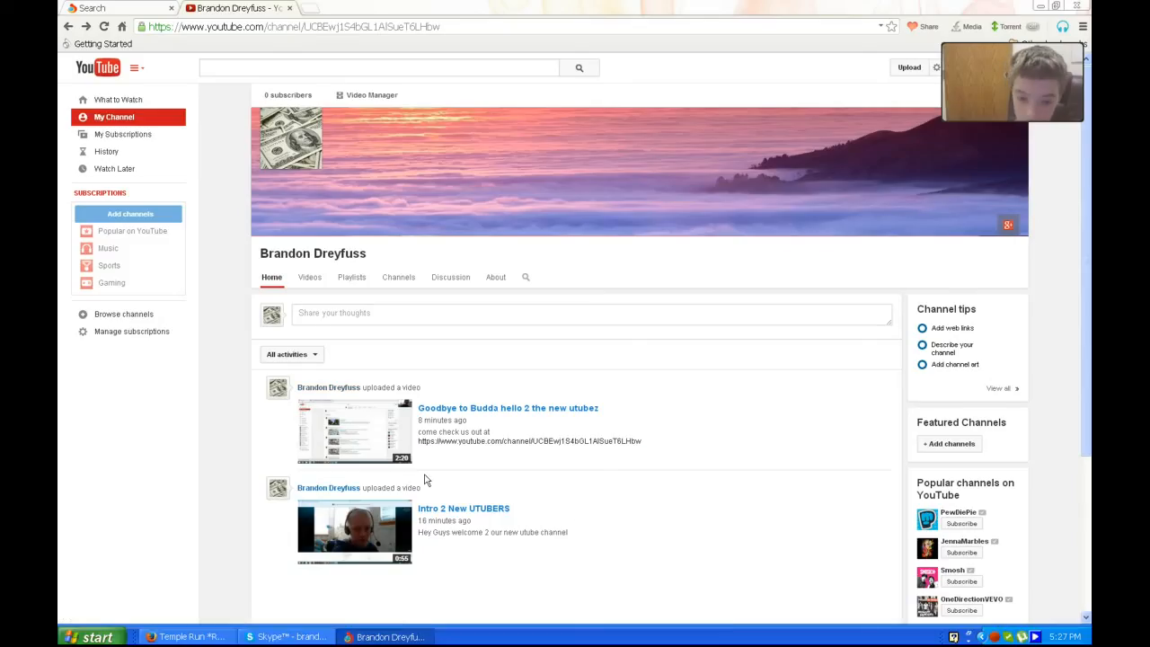
key("F5")
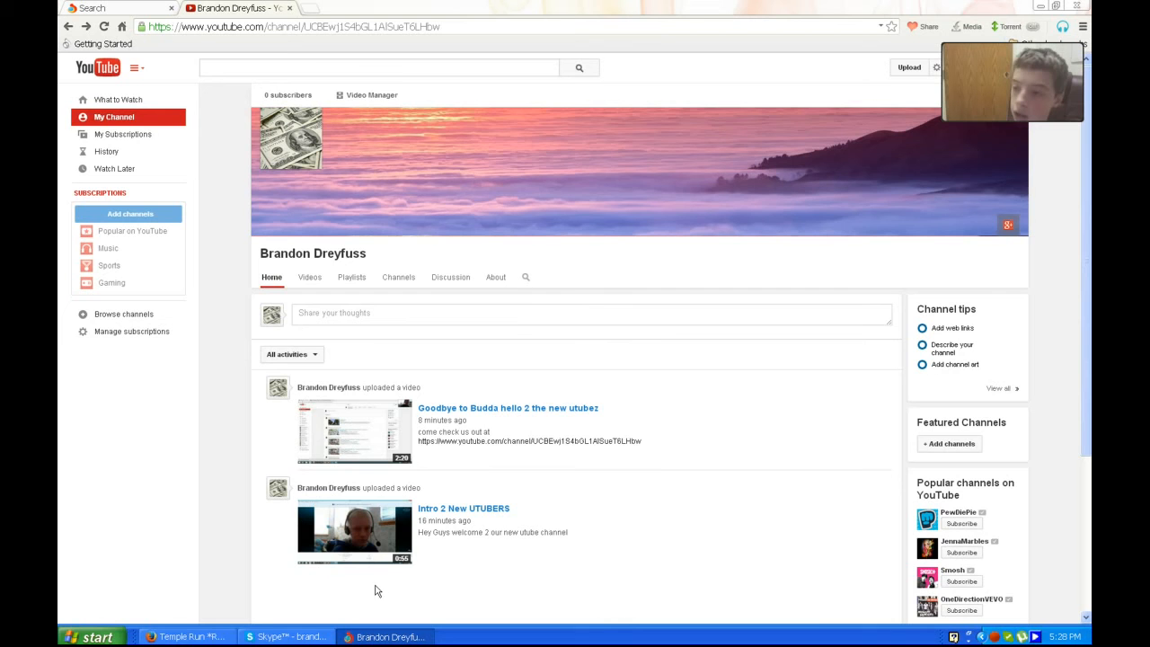
left_click(214, 638)
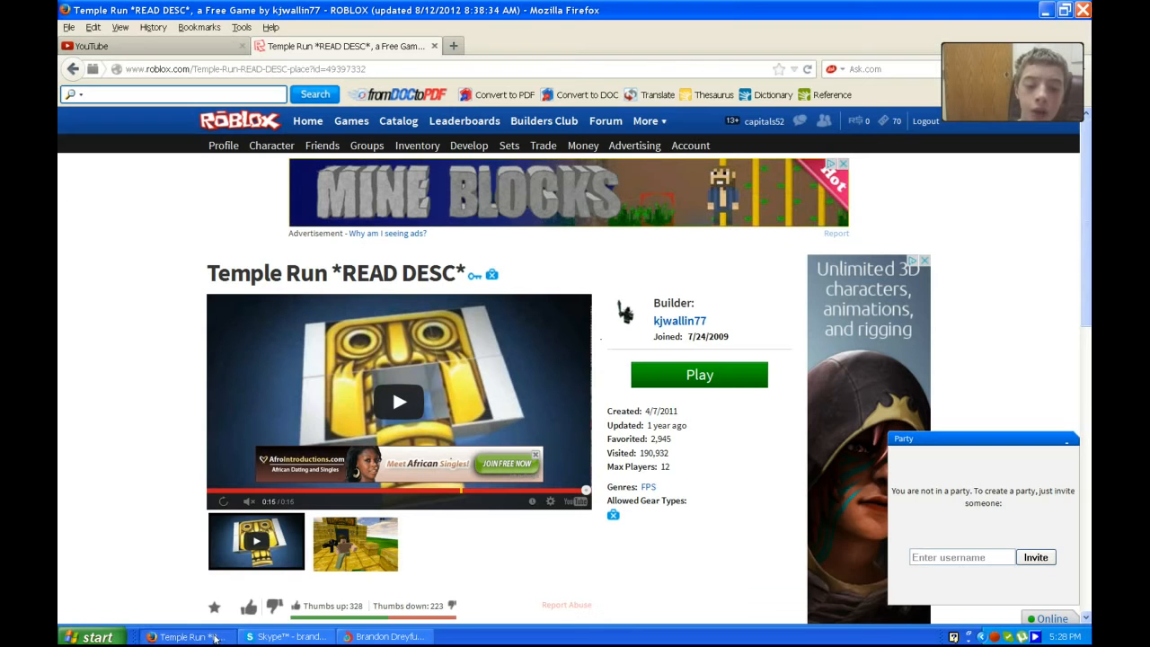
left_click(395, 636)
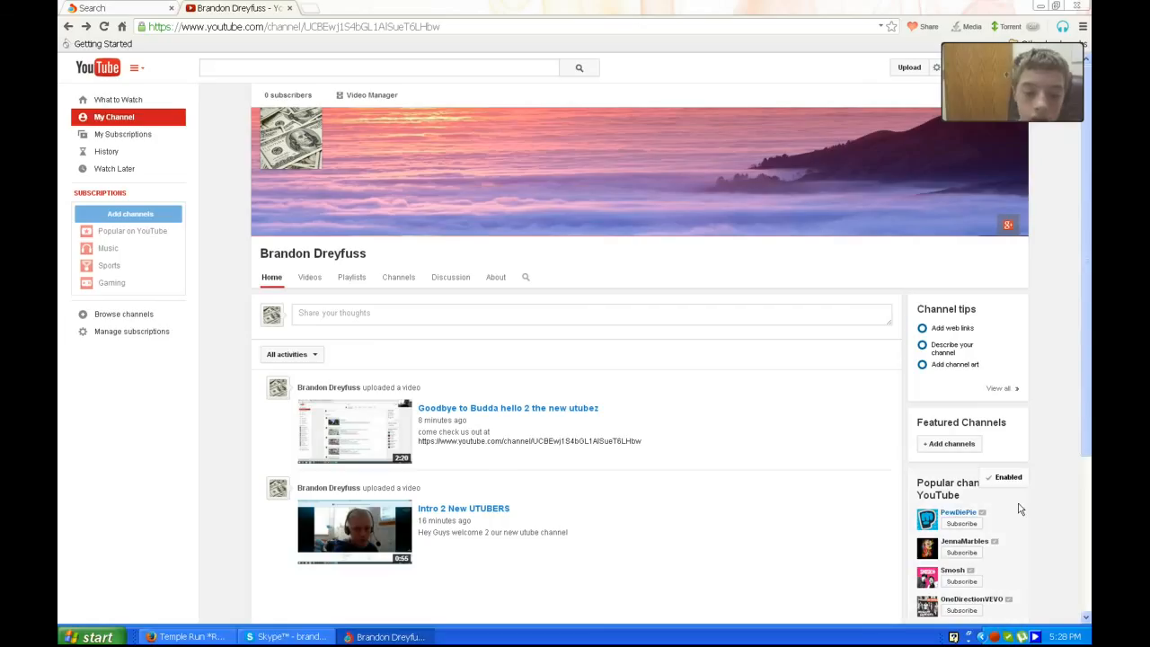
Step: Begin adding featured channels, erase the section title, and switch to the Firefox window
left_click(955, 446)
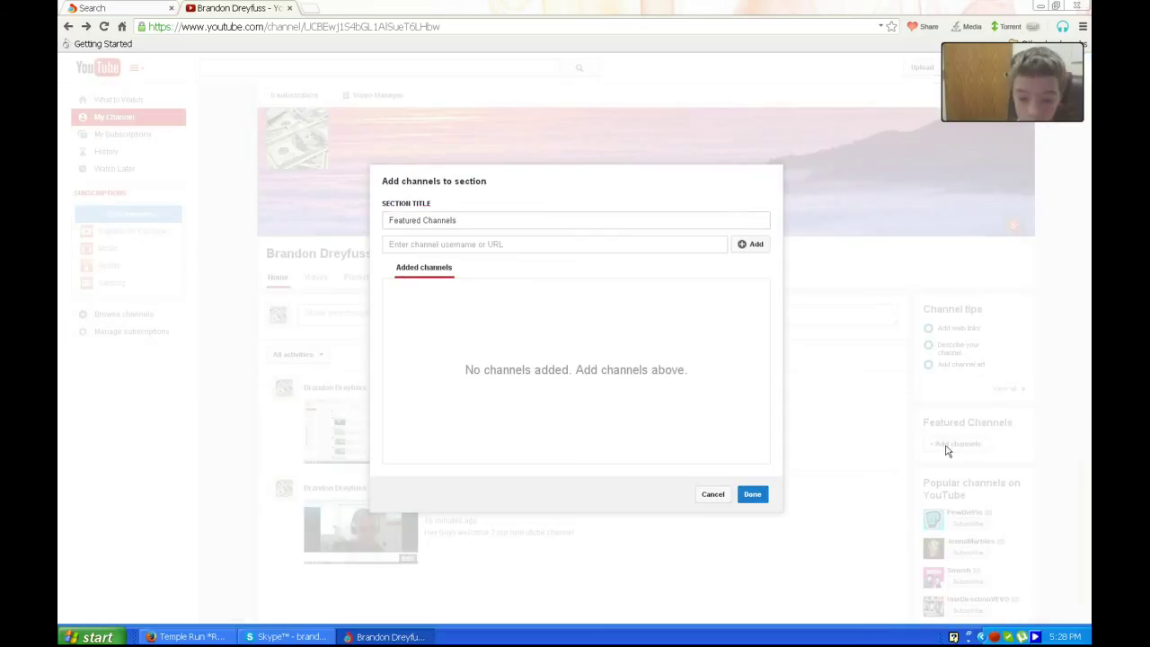
left_click(475, 222)
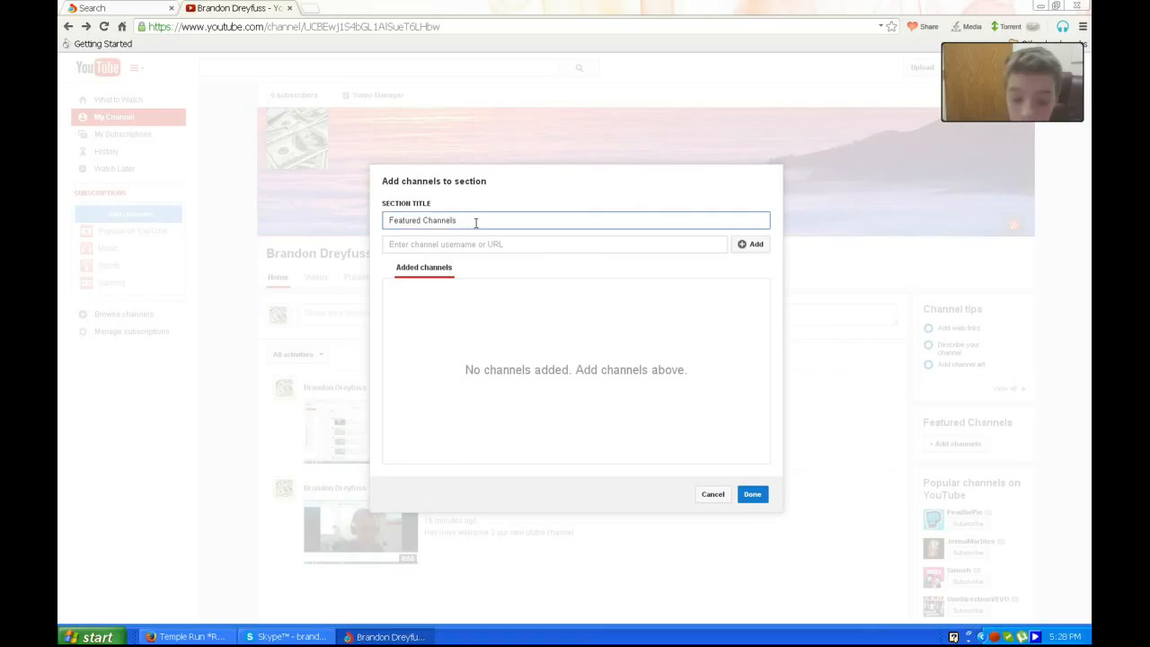
key("BackSpace")
key("BackSpace")
key("BackSpace")
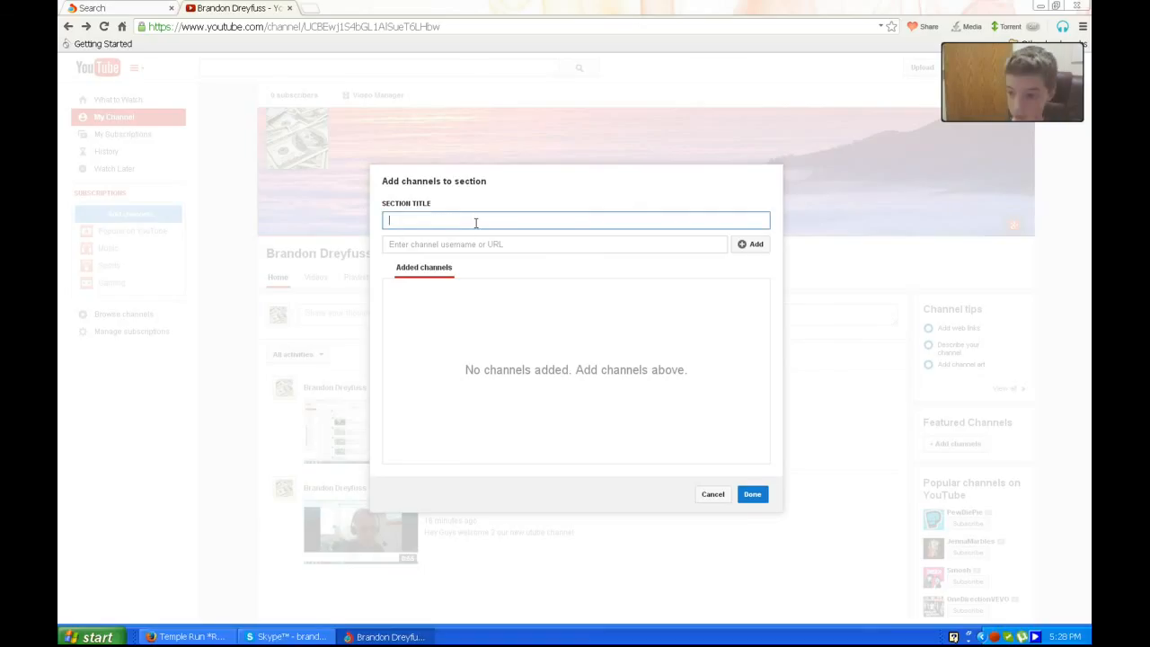
type("BrAn")
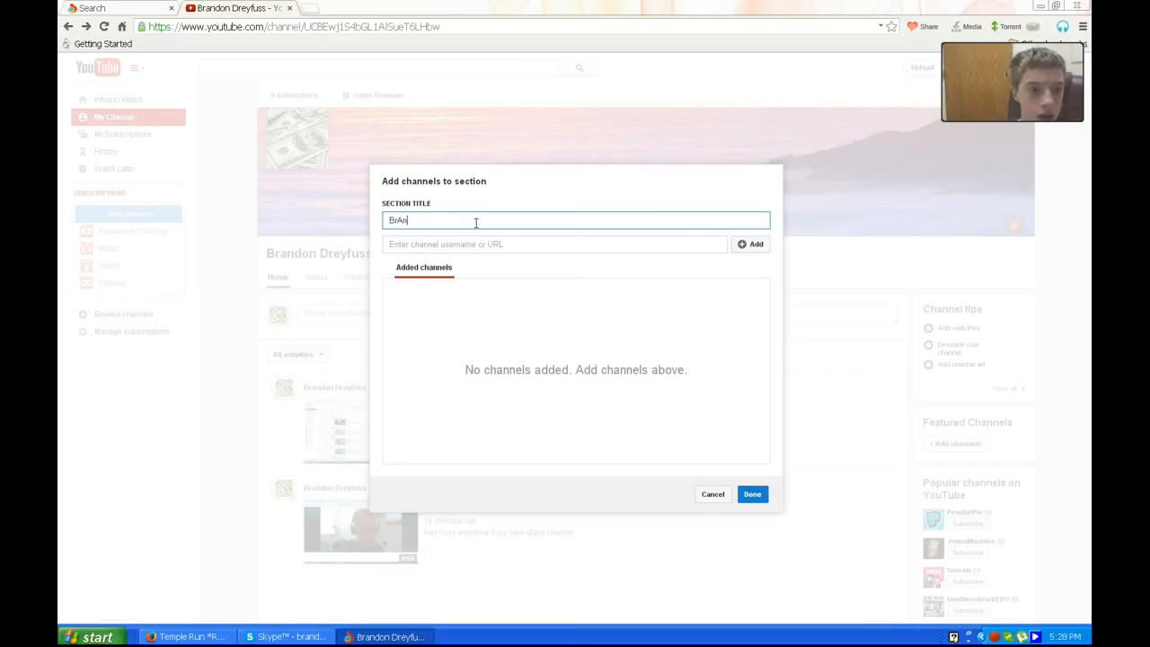
type("DoN C")
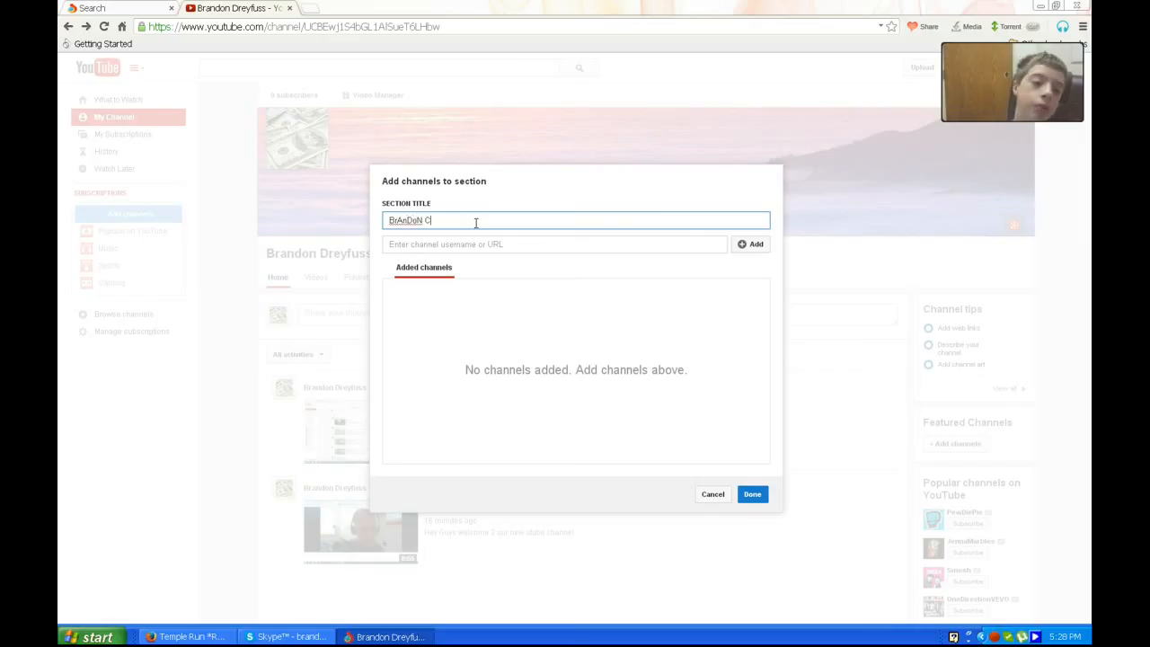
type("lArK")
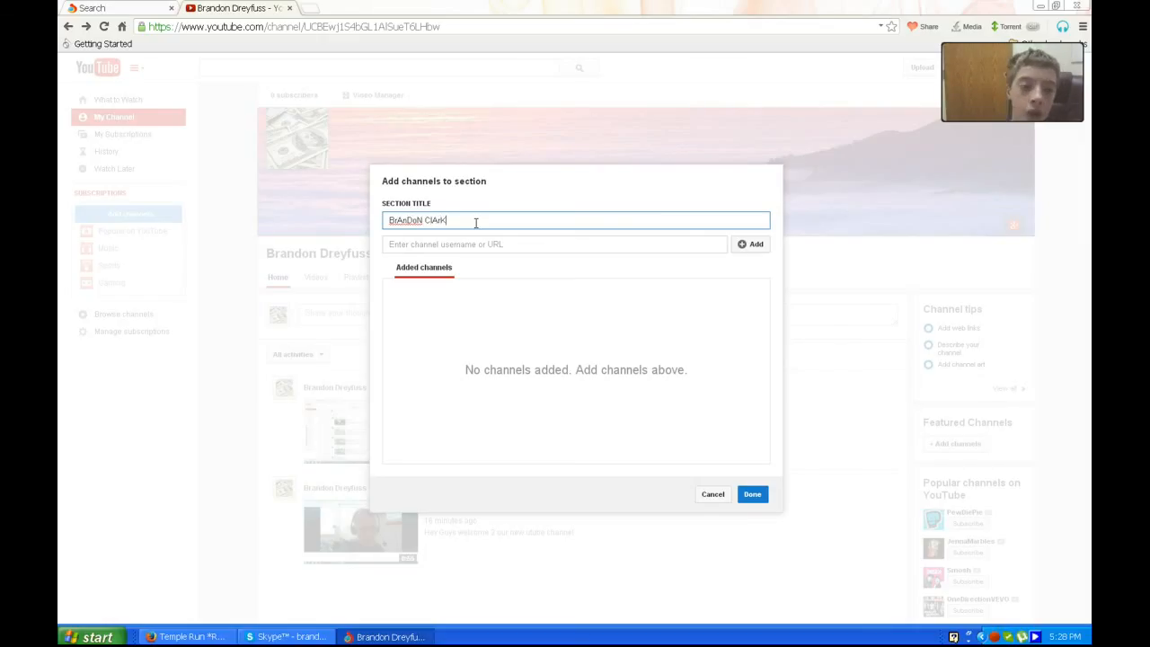
left_click(193, 636)
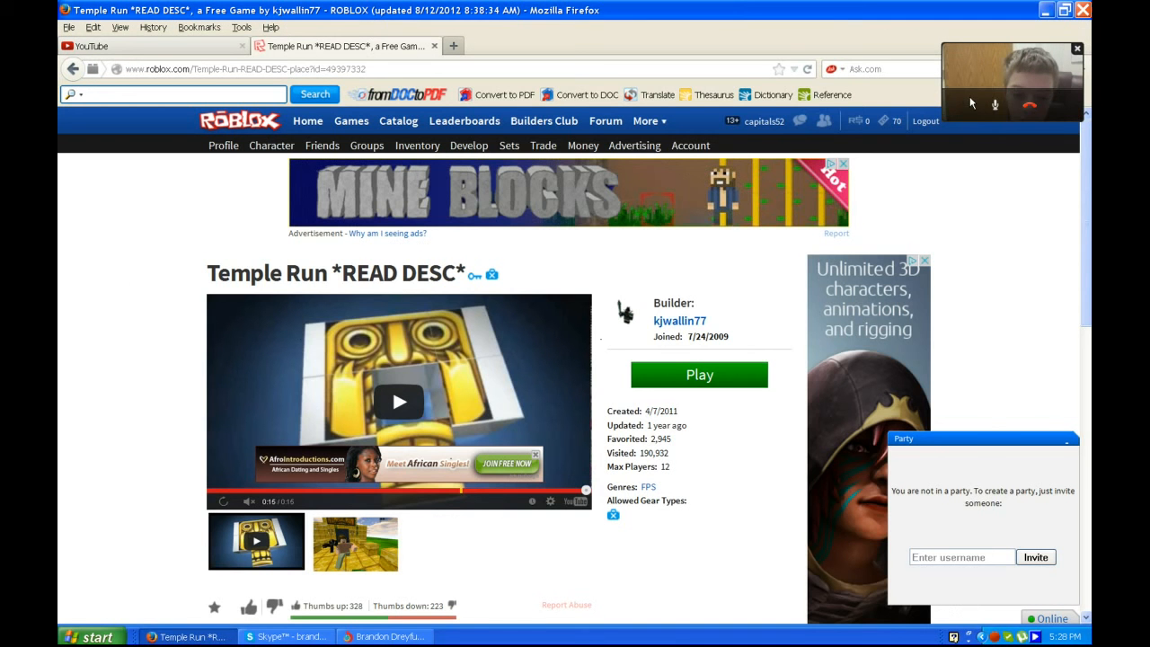
Step: In Firefox open the second account's My Channel page and select its URL in the address bar
key("ctrl+Tab")
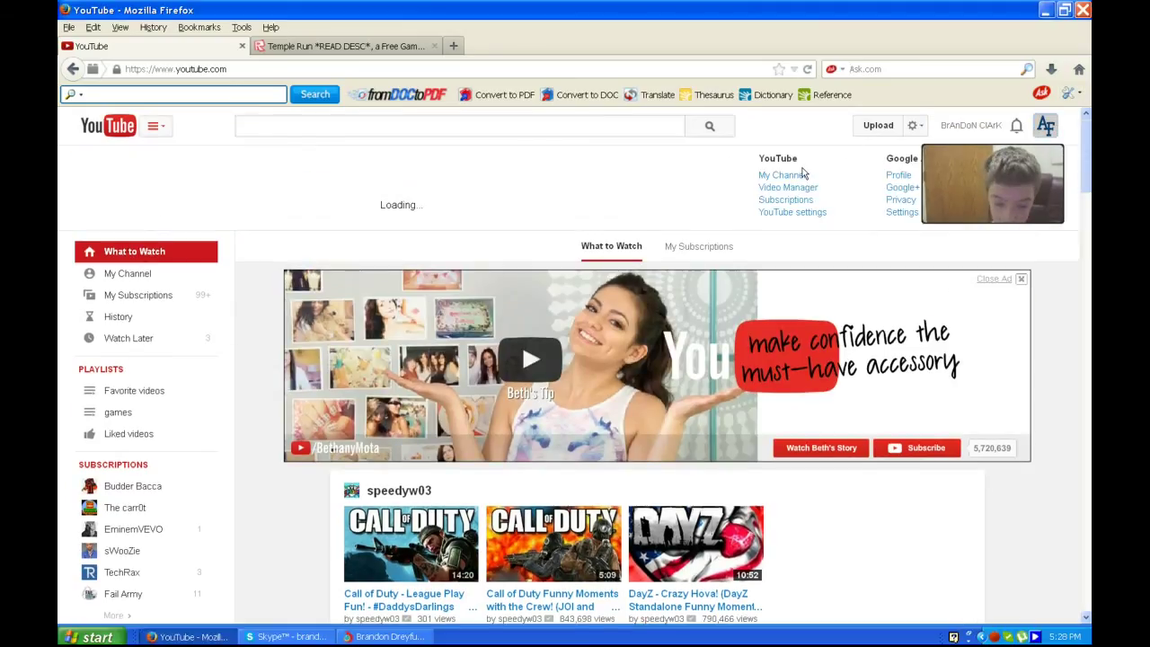
left_click(795, 175)
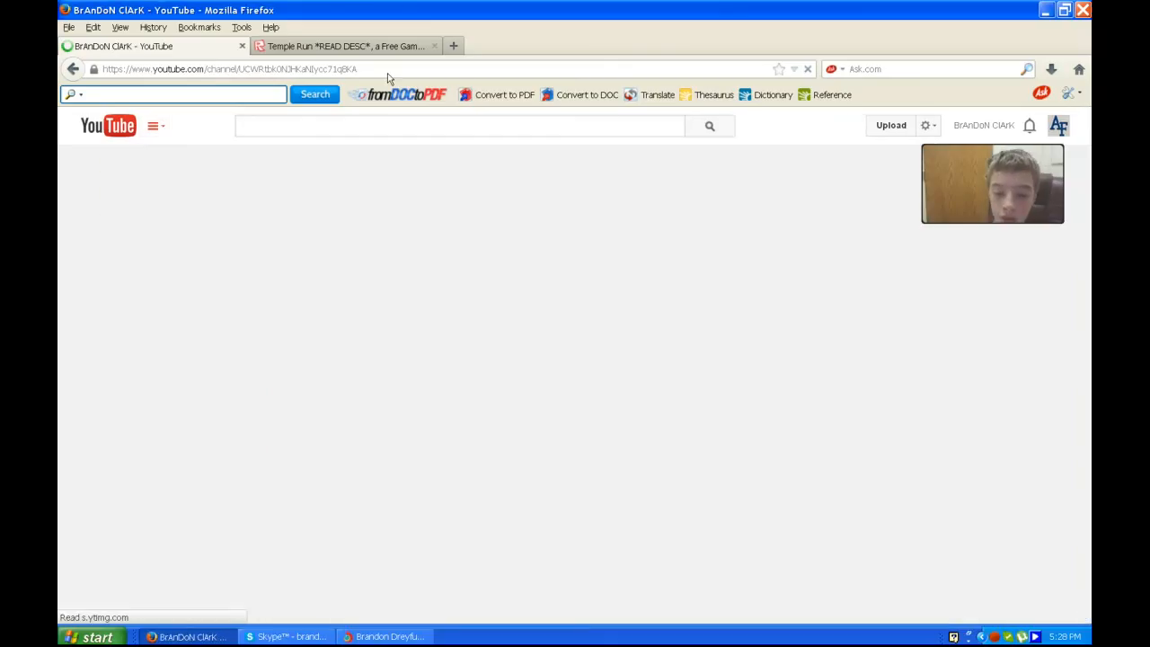
left_click(99, 68)
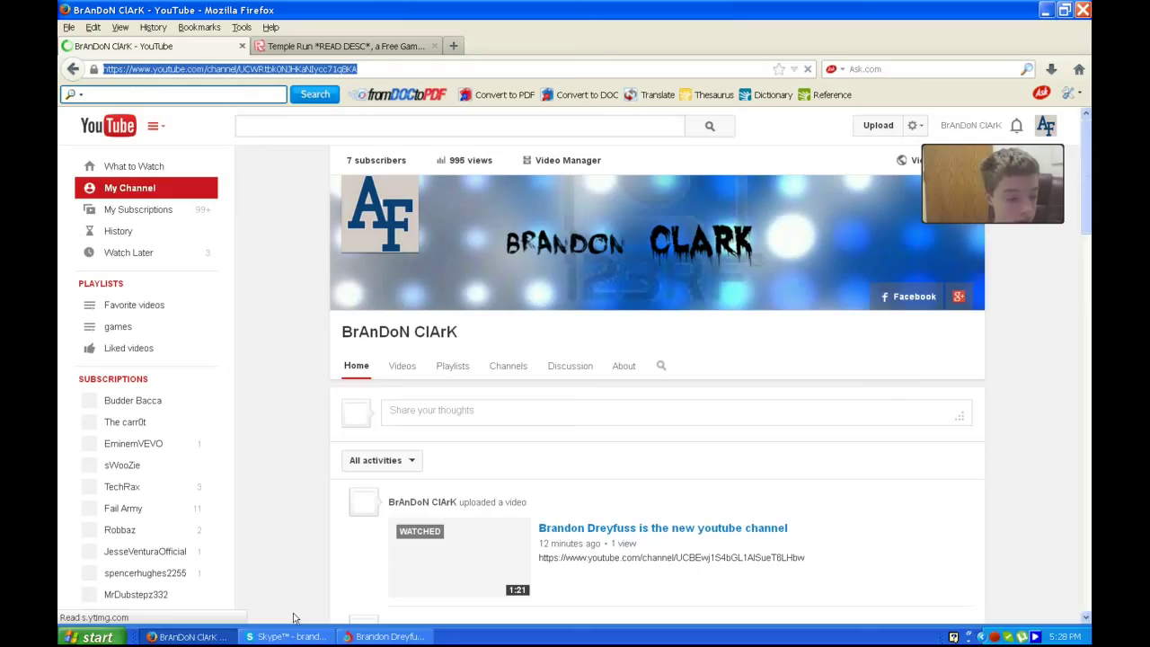
Step: Paste the copied channel URL into the add-channels dialog and add it to the section
left_click(386, 636)
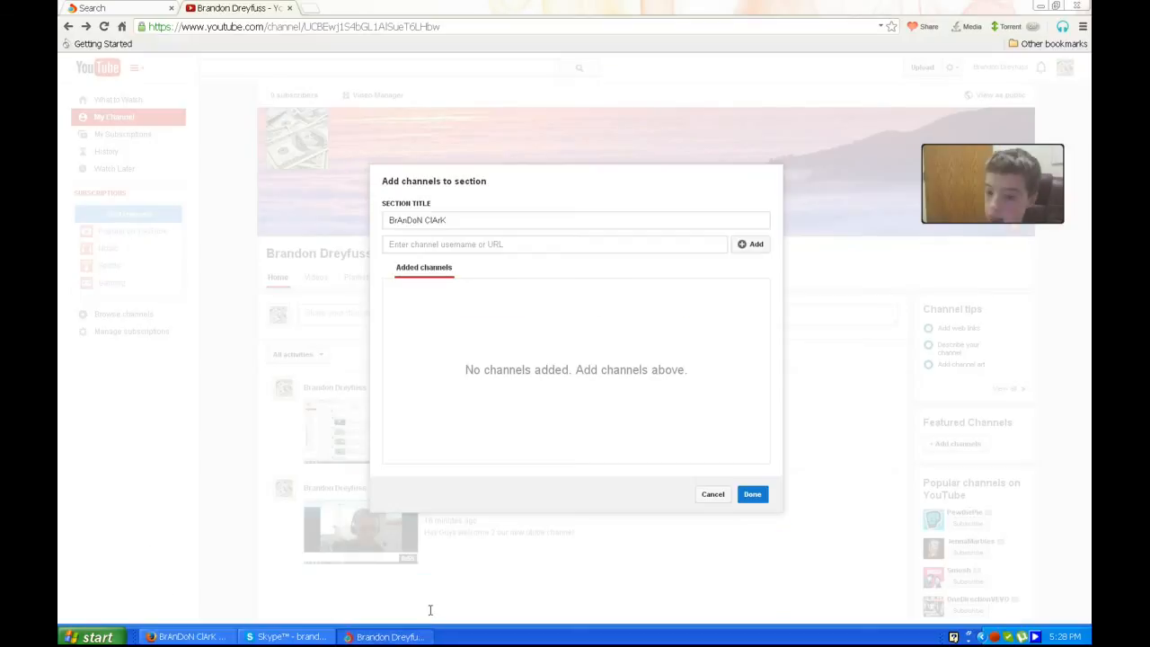
left_click(480, 240)
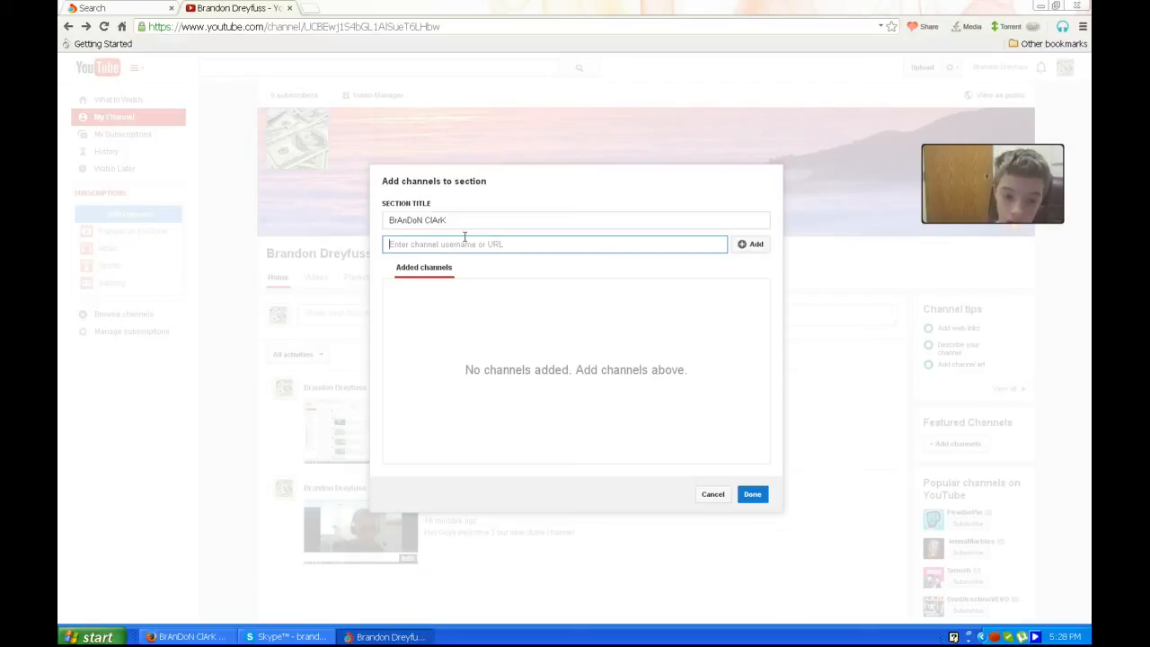
type("https://www.youtube.com/channel/UCWRtbk0NJHKaNlycc71q8KA")
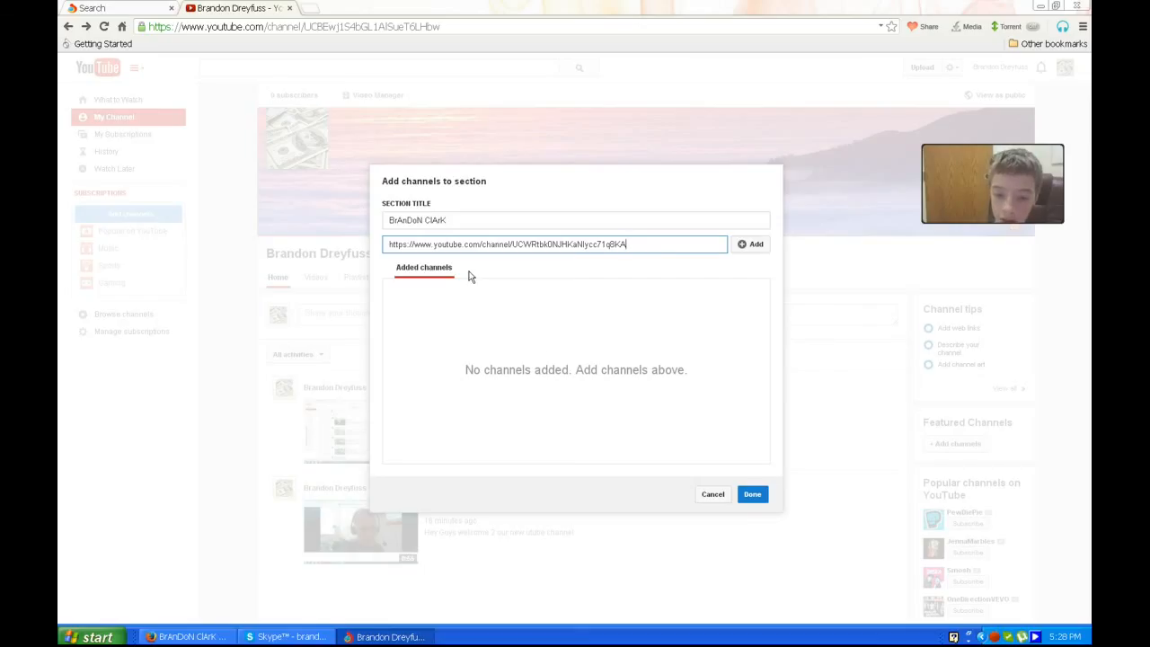
left_click(755, 250)
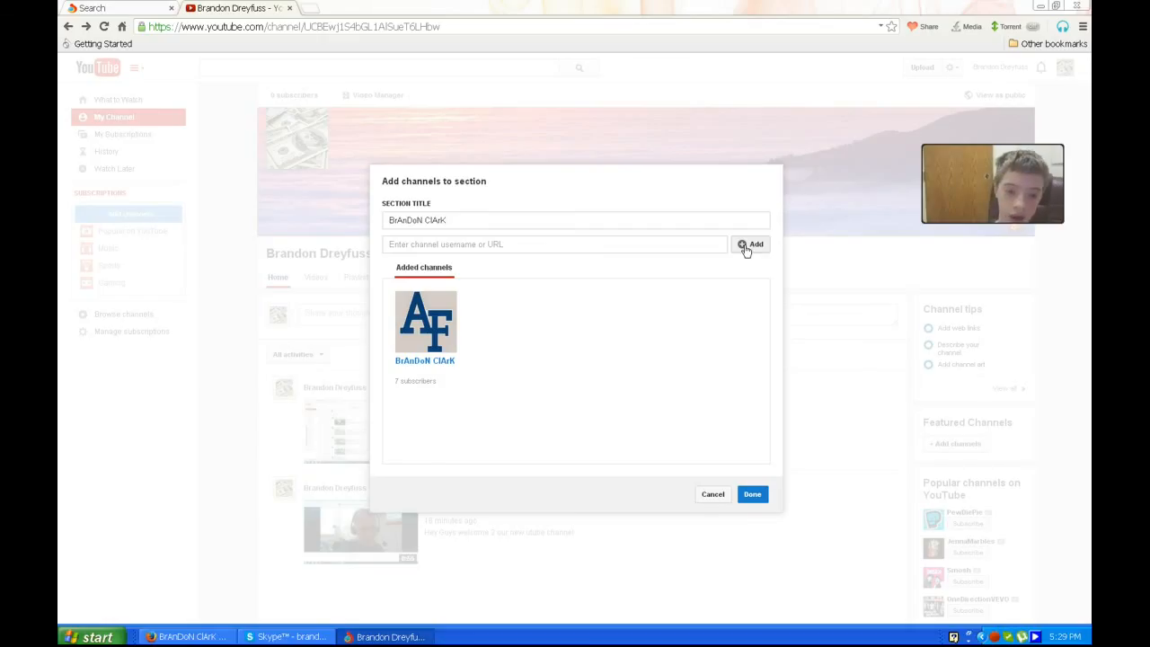
Step: Select the whole section title text in the dialog
left_click(469, 226)
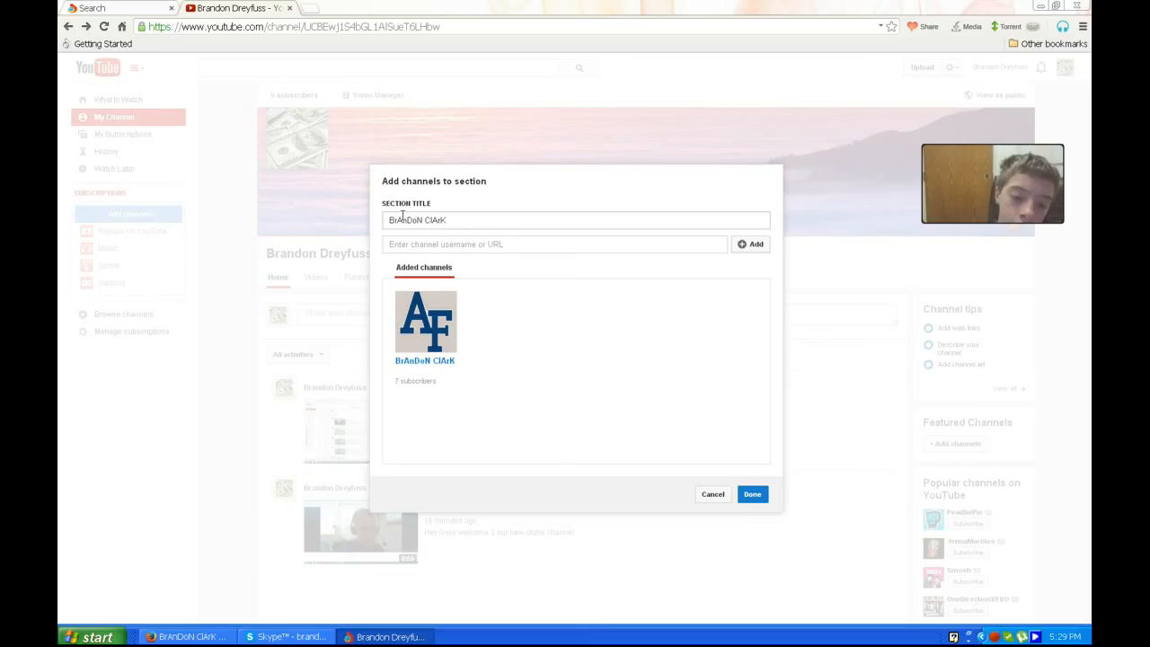
left_click_drag(468, 226, 388, 220)
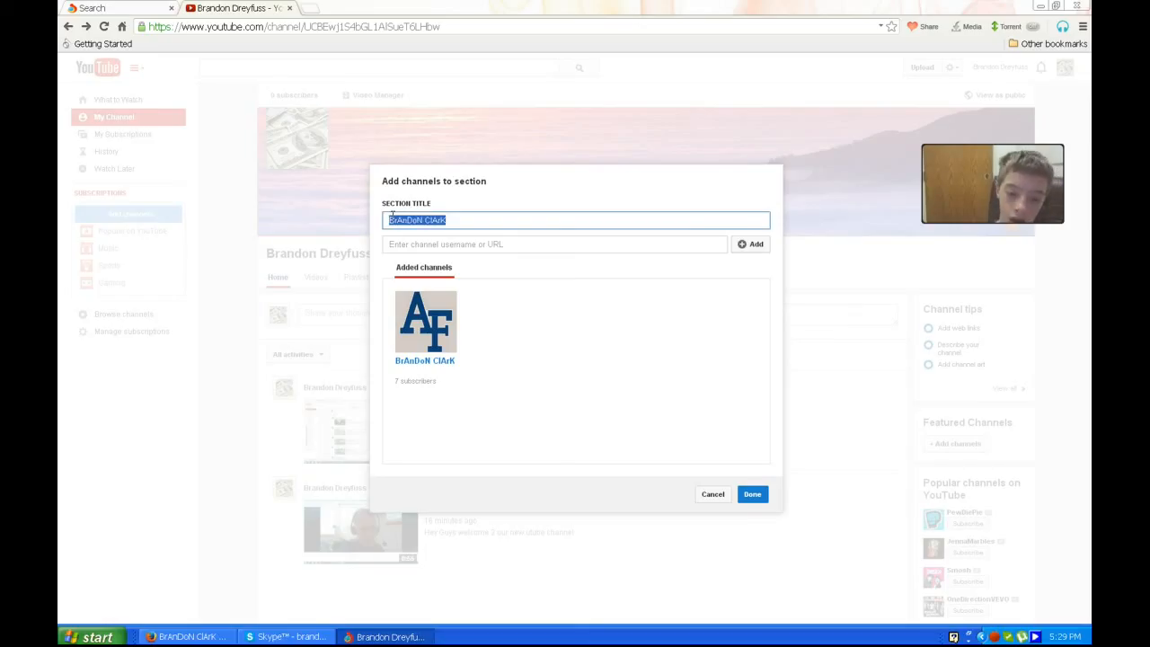
Step: Clear the section title and close the add-channels dialog
key("BackSpace")
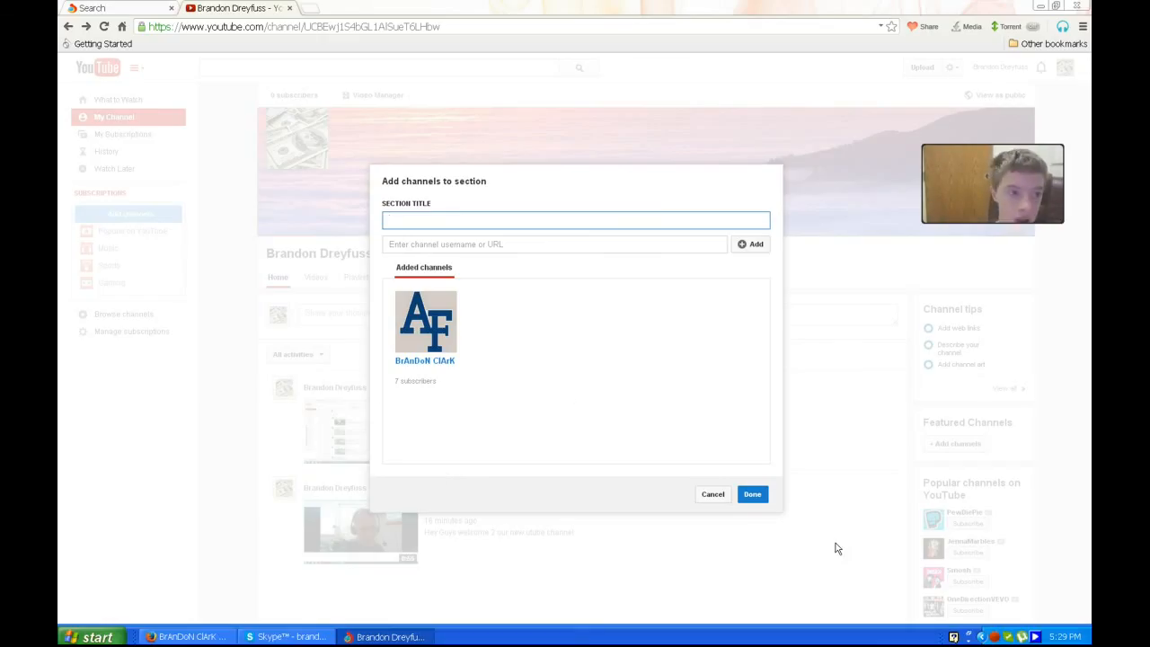
left_click(716, 590)
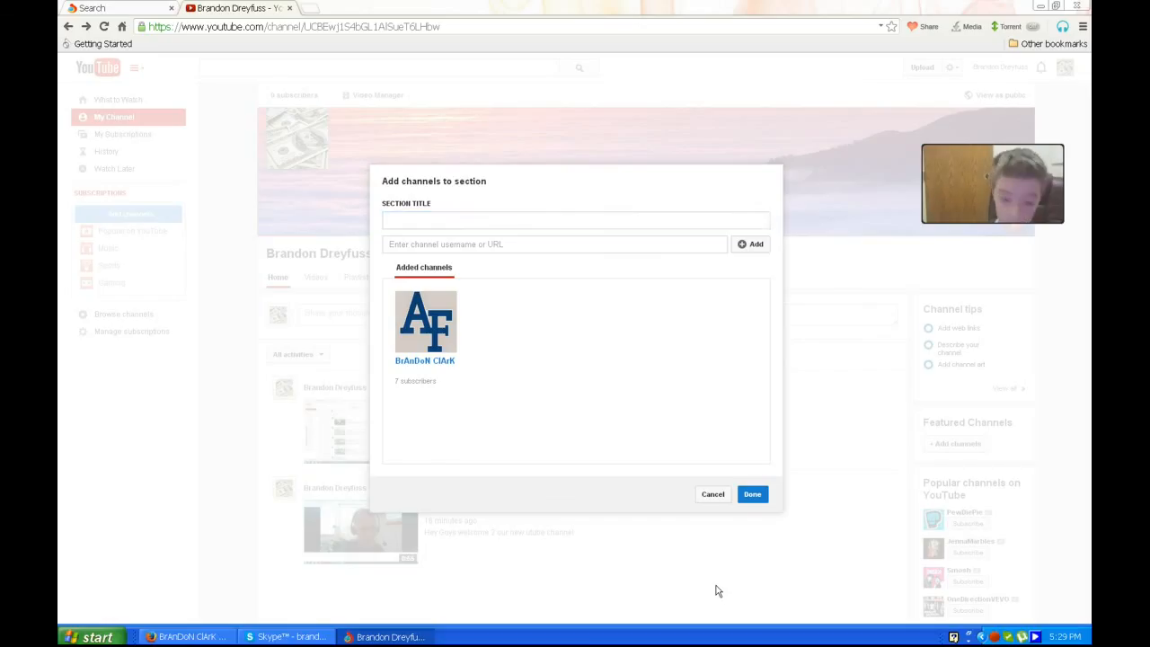